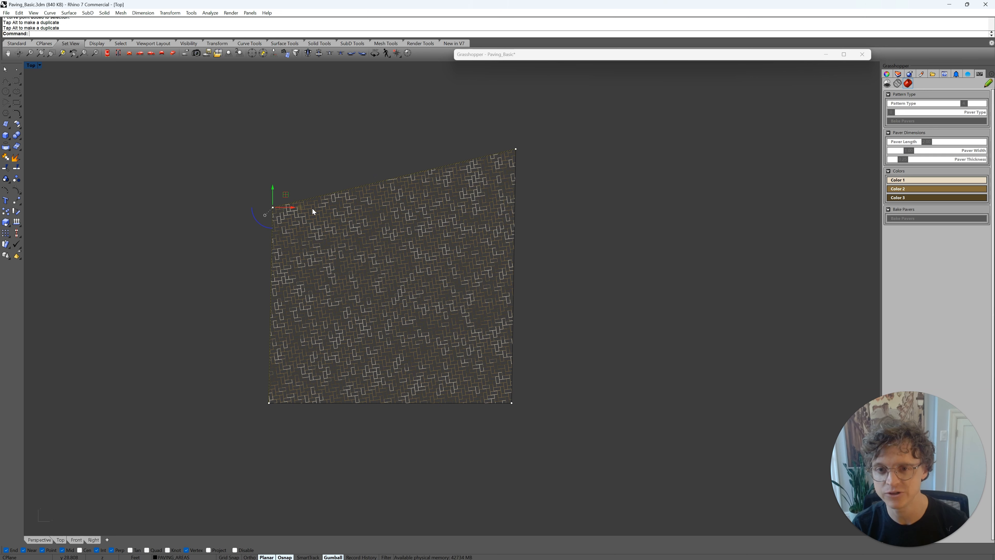
# Step: Select the closed boundary curve around the paving to check it, and clear the selection
pyautogui.click(366, 154)
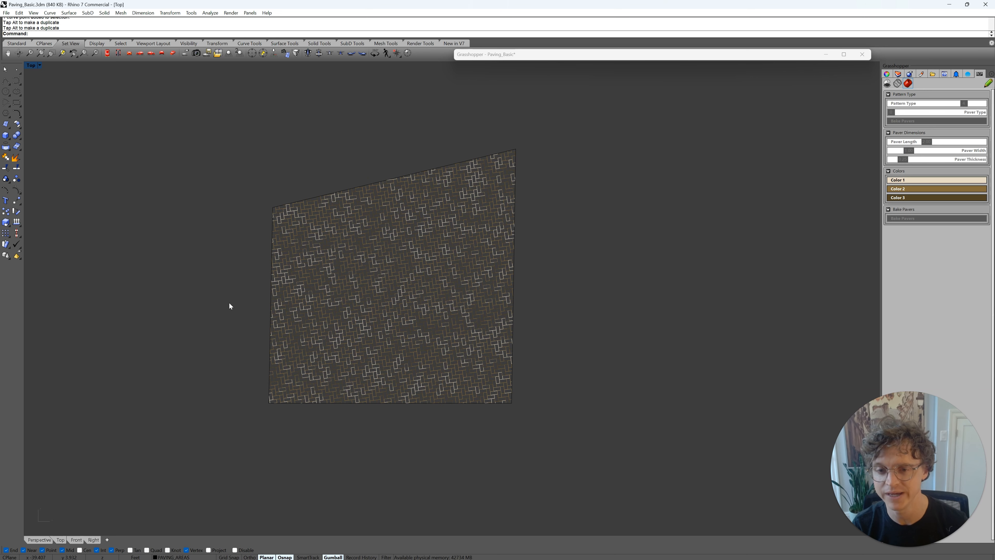
pyautogui.click(417, 172)
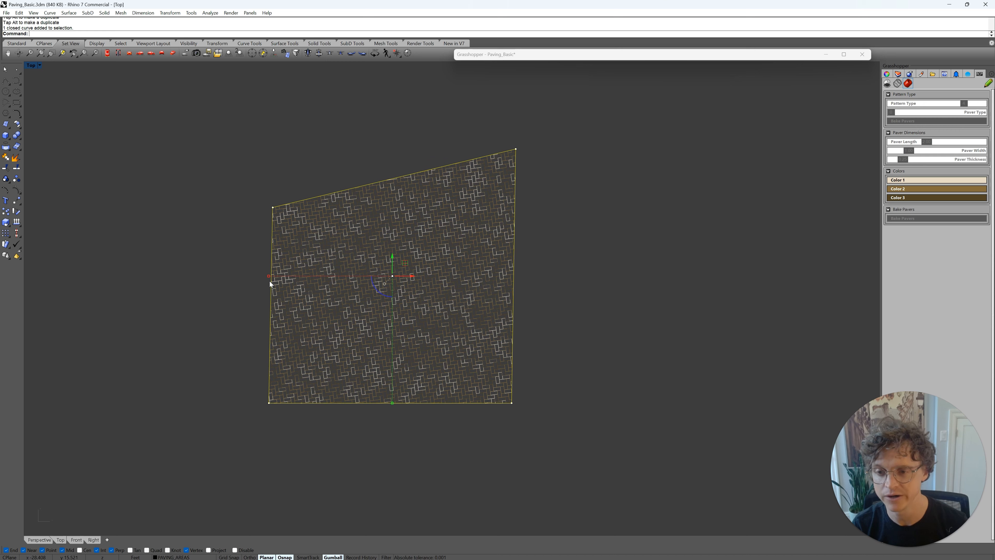
pyautogui.click(449, 291)
# Step: Examine the herringbone pavers and their joints up close in the Top view
pyautogui.scroll(10, 491, 266)
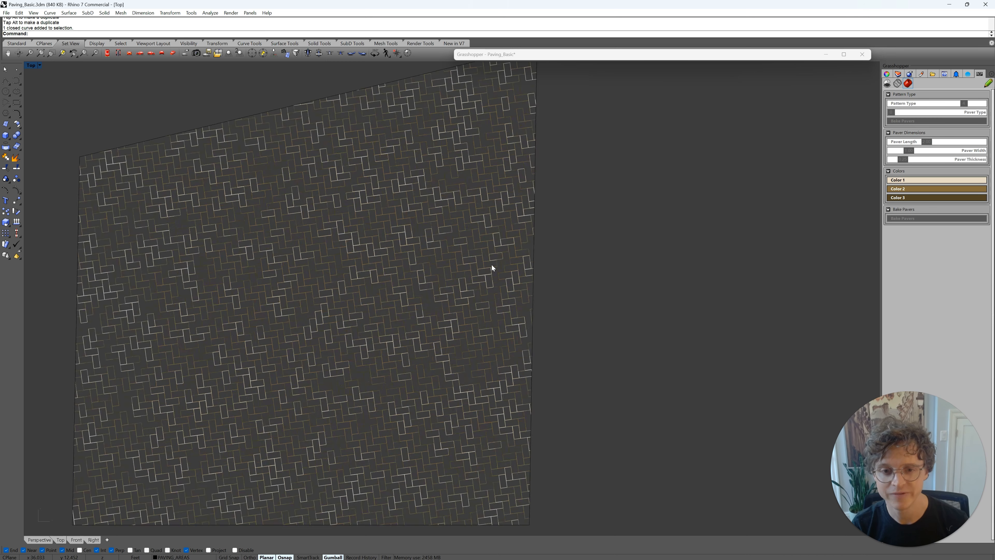
pyautogui.scroll(10, 494, 267)
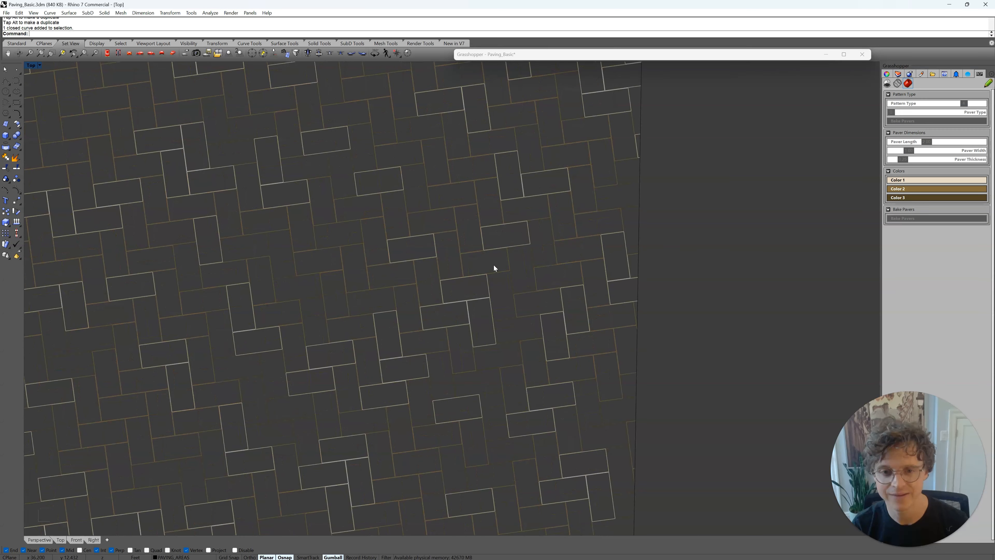
pyautogui.scroll(6, 494, 268)
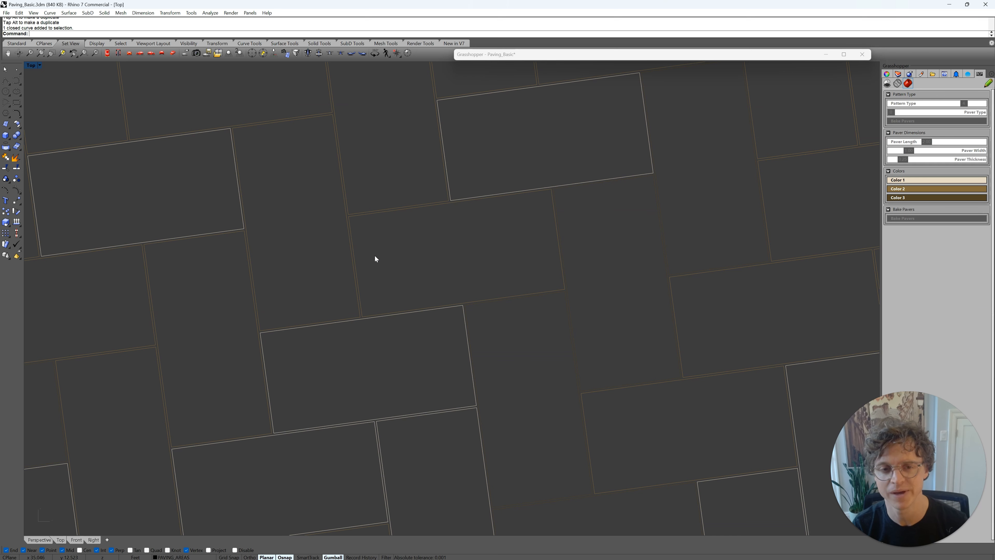
pyautogui.scroll(-15, 372, 254)
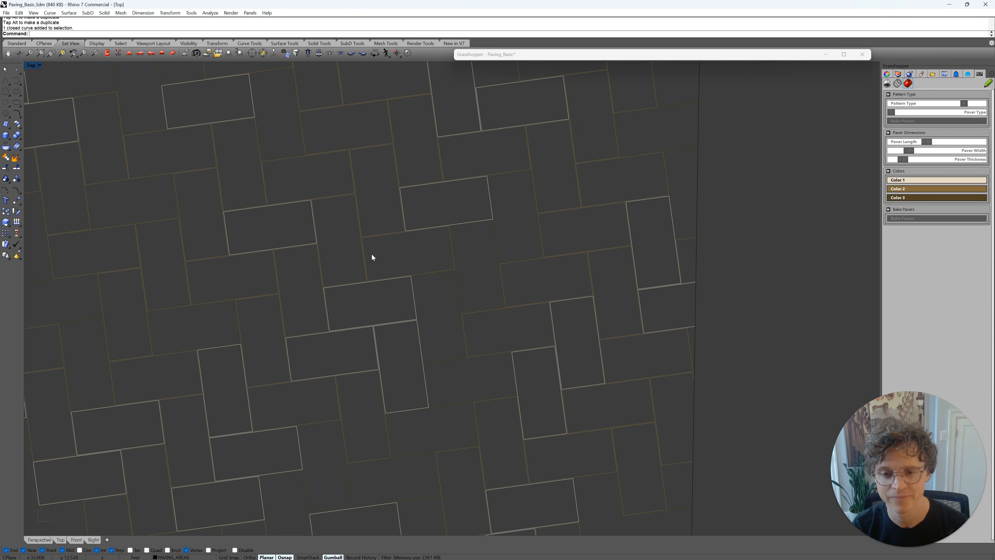
pyautogui.scroll(-8, 373, 254)
pyautogui.moveTo(367, 250); pyautogui.dragTo(511, 231, button='right')
pyautogui.scroll(-2, 502, 242)
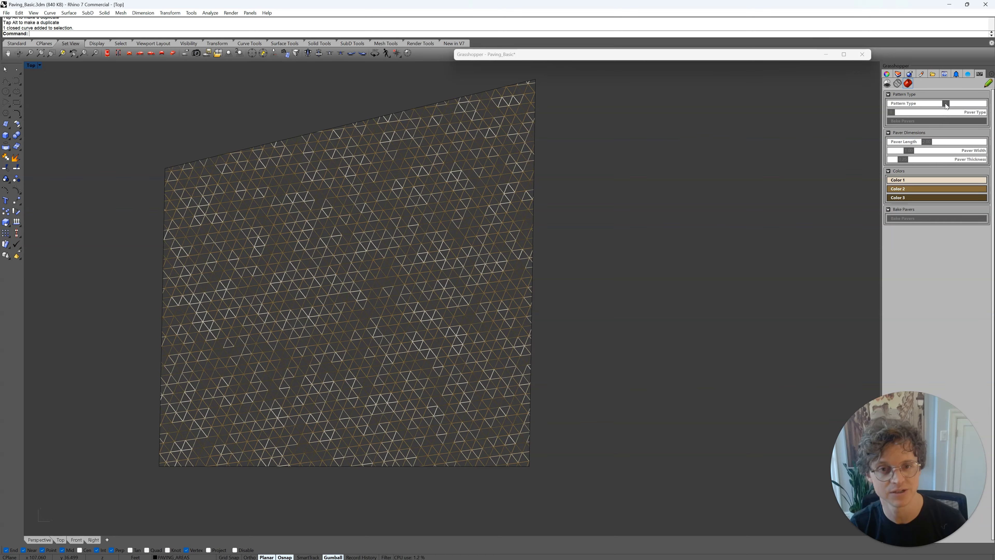
# Step: Try several paving patterns for the area and settle on Pattern Type 1
pyautogui.moveTo(935, 103); pyautogui.dragTo(912, 105)
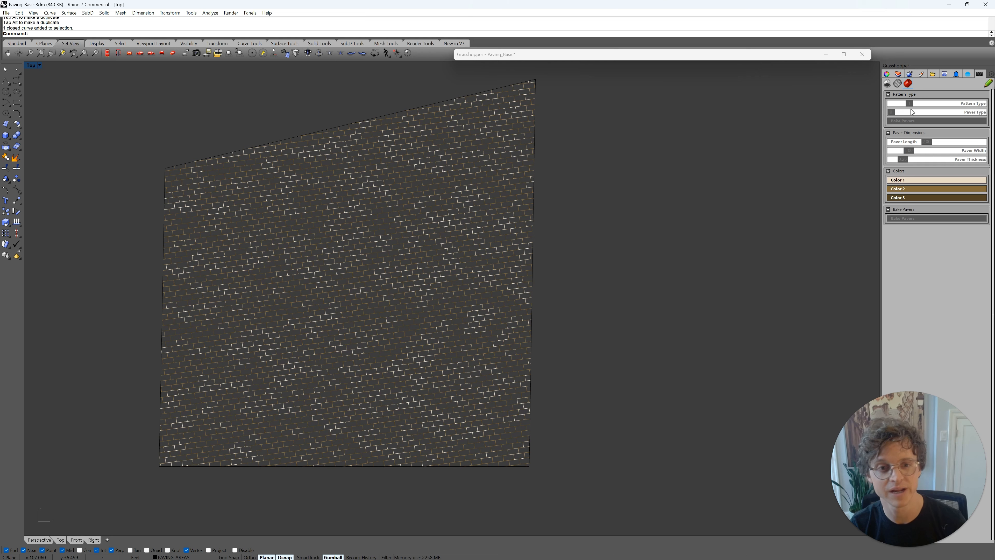
pyautogui.moveTo(911, 105); pyautogui.dragTo(891, 104)
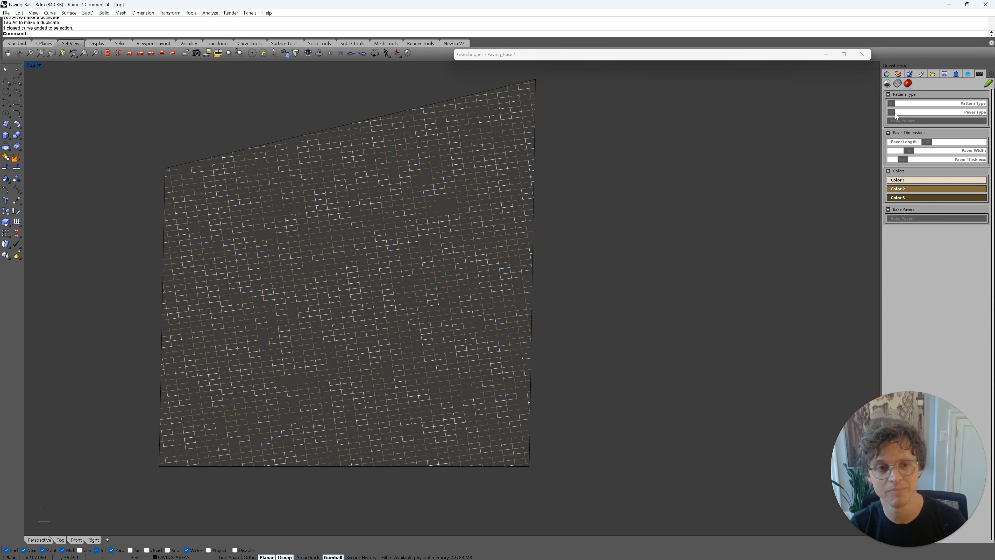
pyautogui.moveTo(902, 104); pyautogui.dragTo(906, 104)
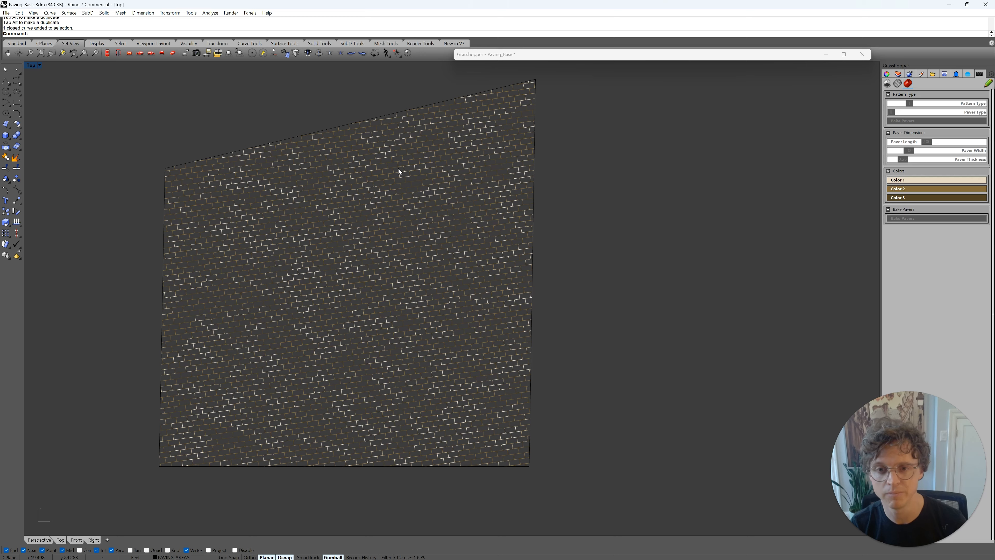
# Step: Set the Paver Length to 3.01 and inspect the resized running bond pavers up close
pyautogui.moveTo(450, 181); pyautogui.dragTo(451, 199, button='right')
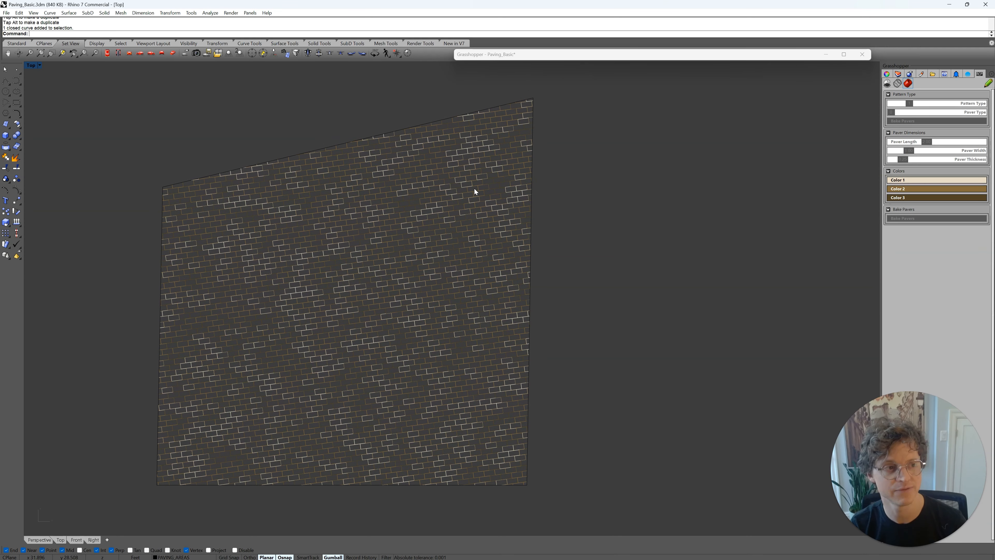
pyautogui.scroll(8, 474, 189)
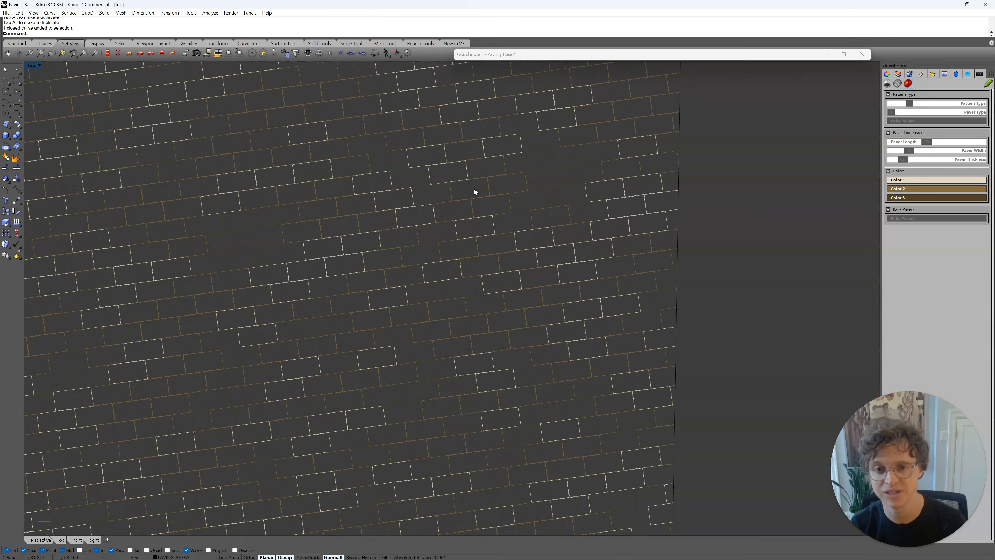
pyautogui.scroll(2, 474, 192)
pyautogui.scroll(3, 474, 192)
pyautogui.moveTo(927, 141); pyautogui.dragTo(945, 142)
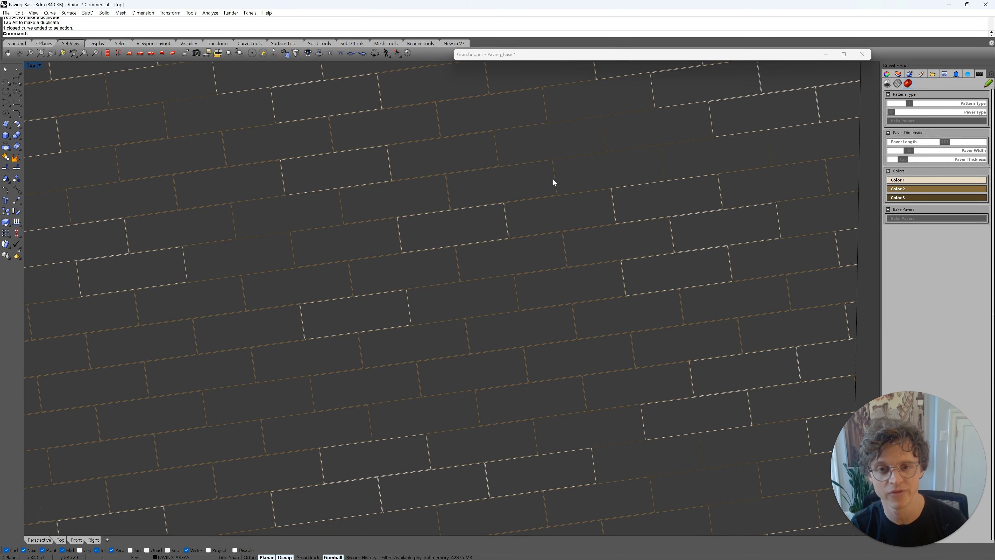
pyautogui.scroll(5, 447, 176)
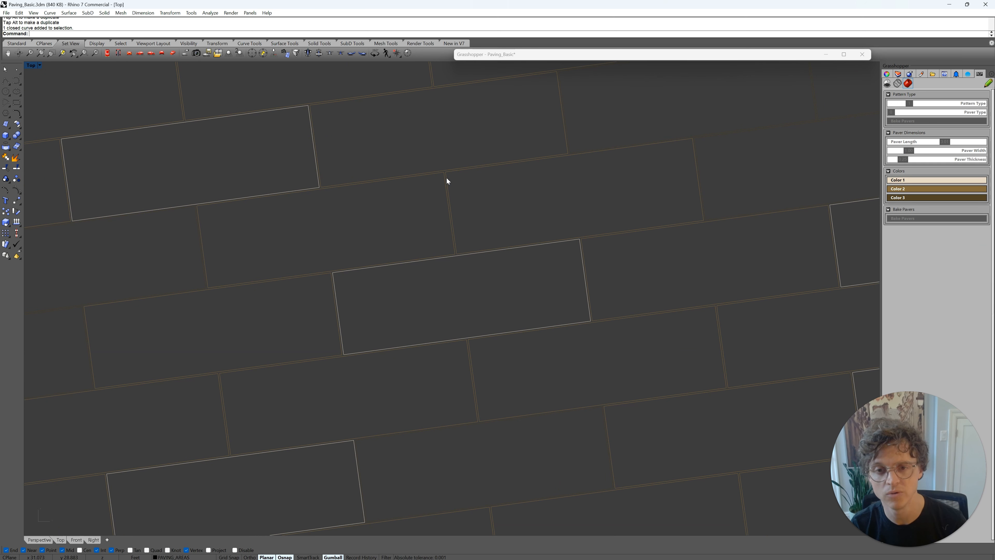
pyautogui.scroll(-8, 373, 183)
pyautogui.scroll(-4, 402, 212)
pyautogui.moveTo(393, 263); pyautogui.dragTo(482, 209, button='right')
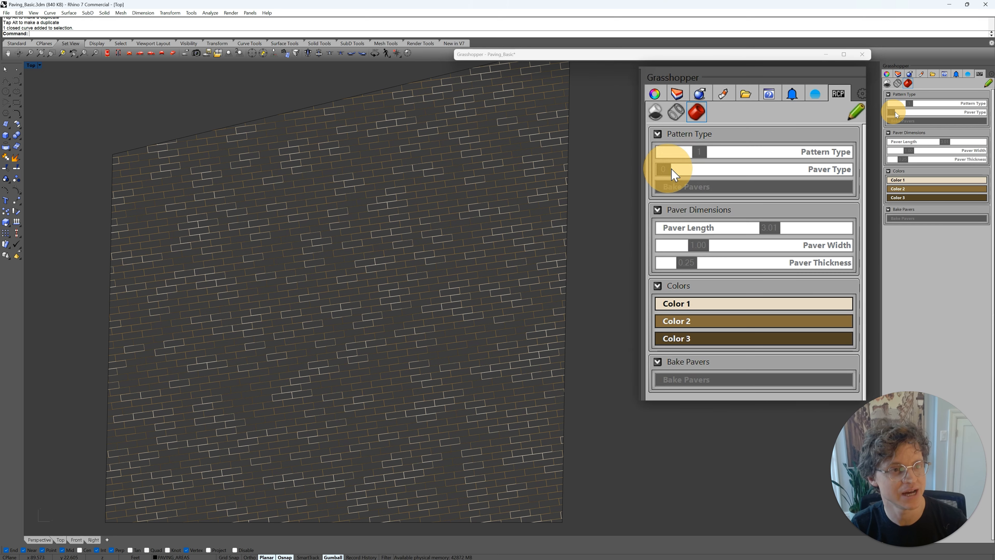
# Step: Preview the pavers at Paver Type 2 in the Perspective view, and return the Paver Type to outlines
pyautogui.moveTo(898, 113); pyautogui.dragTo(988, 113)
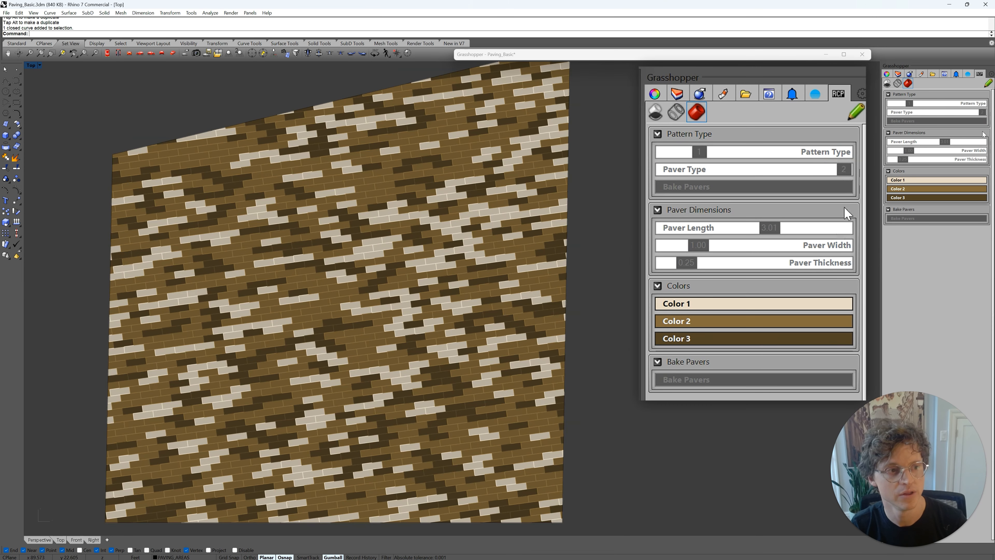
pyautogui.click(39, 539)
pyautogui.moveTo(358, 410); pyautogui.dragTo(362, 397, button='right')
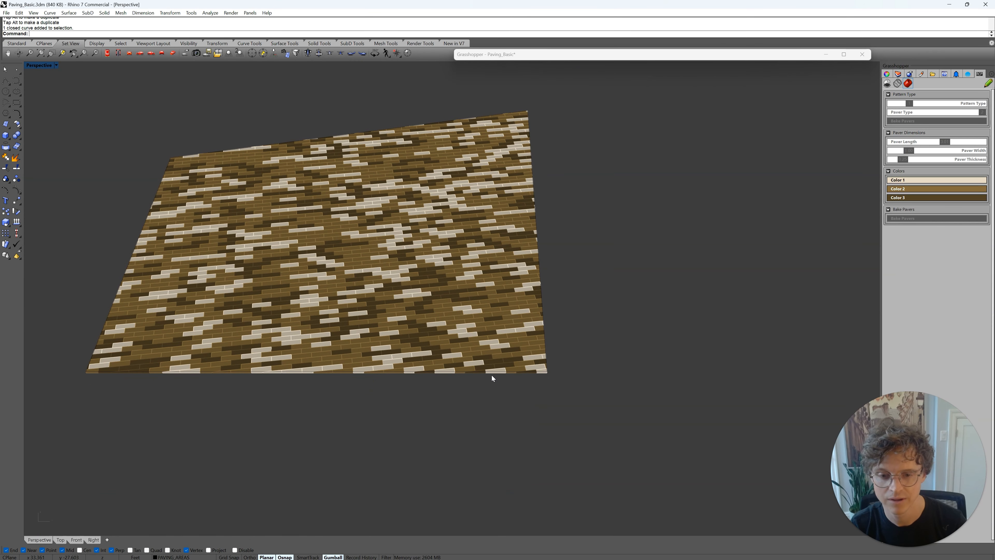
pyautogui.scroll(10, 492, 375)
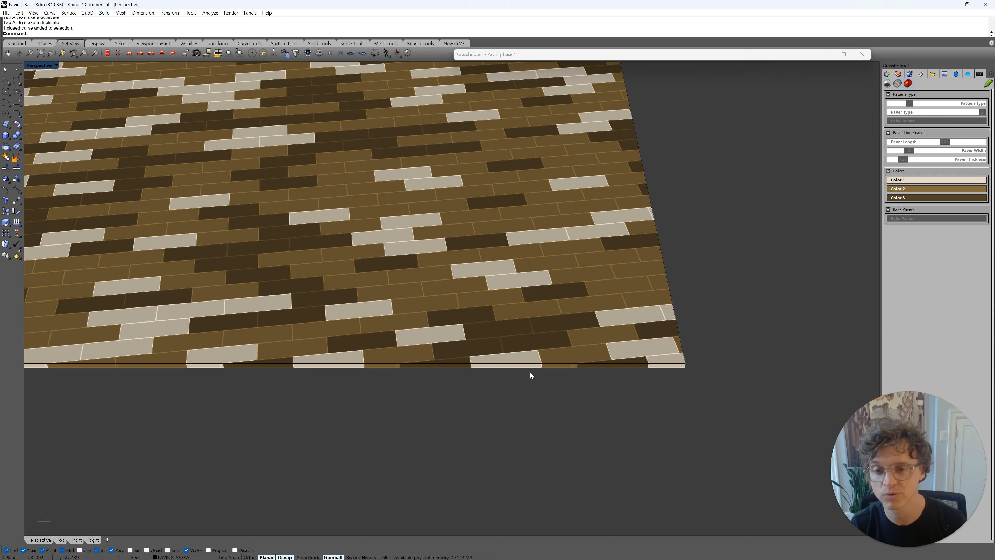
pyautogui.scroll(-10, 548, 392)
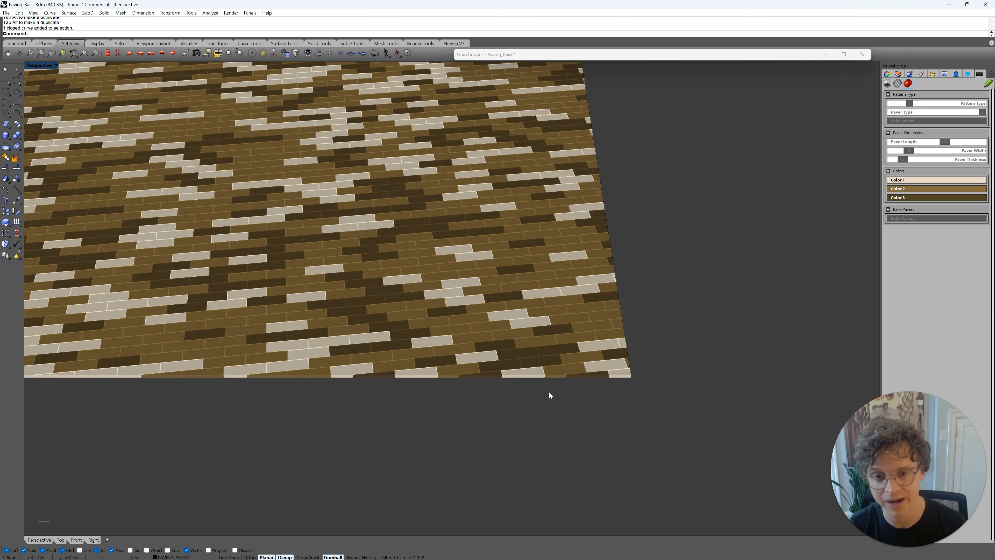
pyautogui.keyDown('shift'); pyautogui.moveTo(529, 321); pyautogui.dragTo(539, 338, button='right'); pyautogui.keyUp('shift')
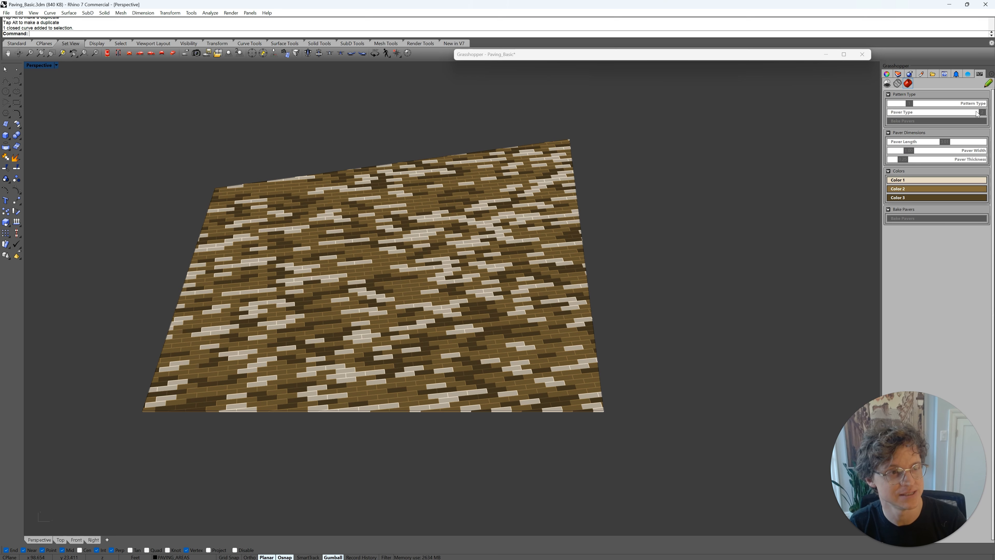
pyautogui.moveTo(977, 113); pyautogui.dragTo(893, 113)
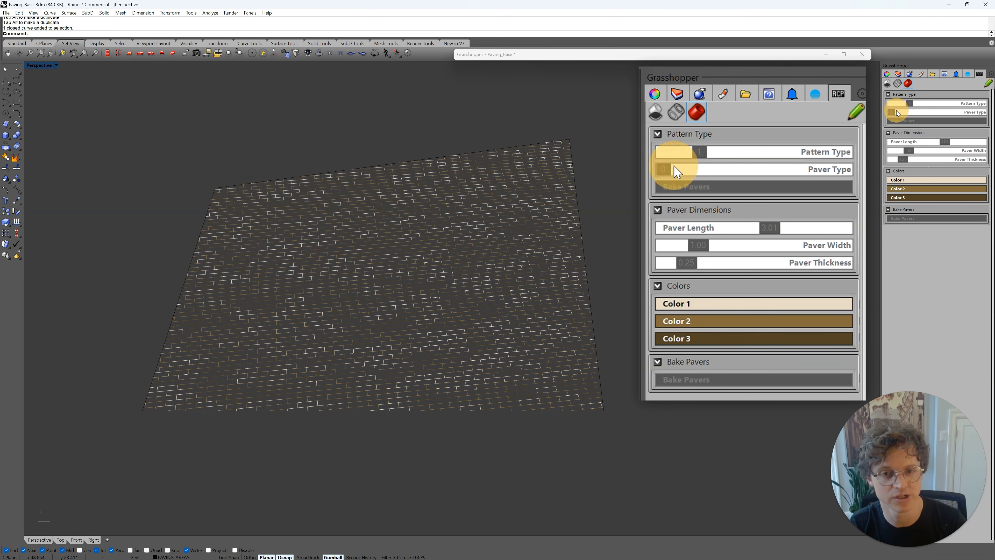
pyautogui.moveTo(799, 217); pyautogui.dragTo(778, 230, button='right')
# Step: Lighten Color 1 of the pavers to Sat 6 and Val 96
pyautogui.click(905, 180)
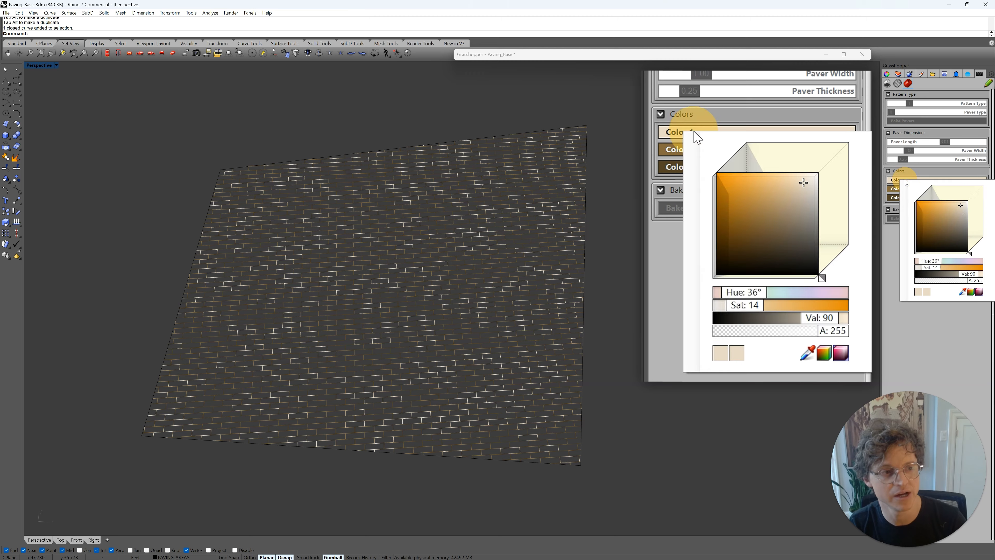
pyautogui.moveTo(961, 206); pyautogui.dragTo(962, 205)
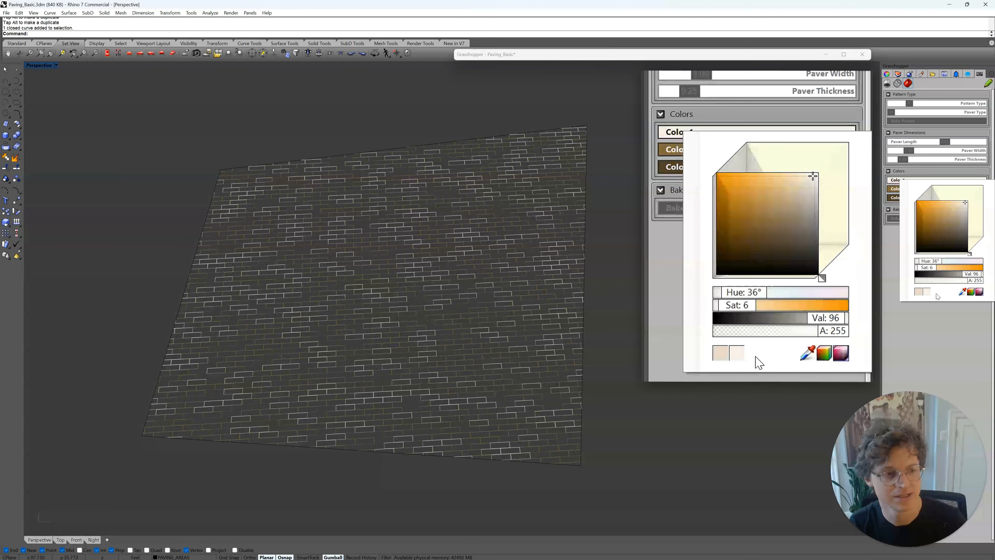
pyautogui.click(926, 291)
# Step: Change Color 2 to a lighter tan and Color 3 to a brown with Hue 38°, Sat 50, Val 47
pyautogui.click(908, 190)
pyautogui.click(939, 224)
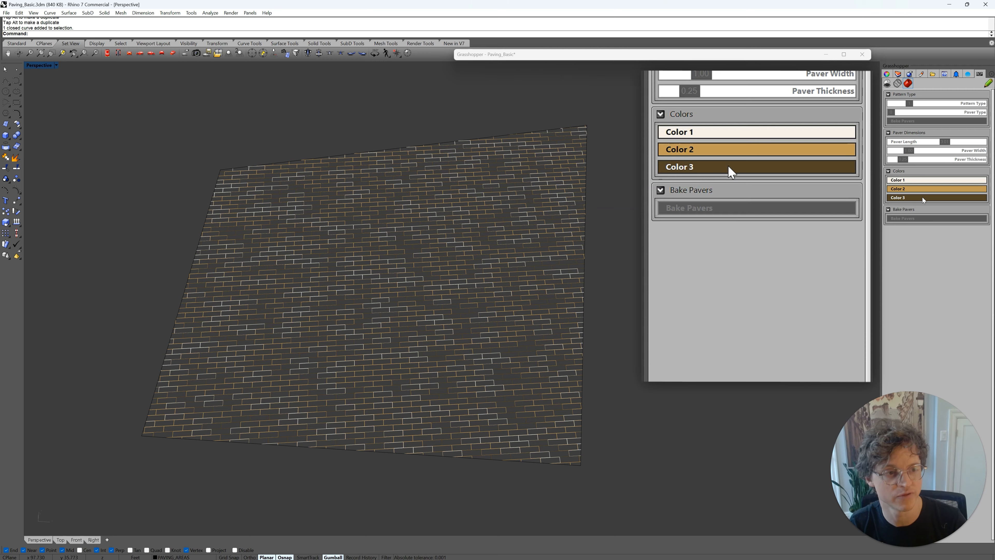
pyautogui.click(922, 198)
pyautogui.click(942, 245)
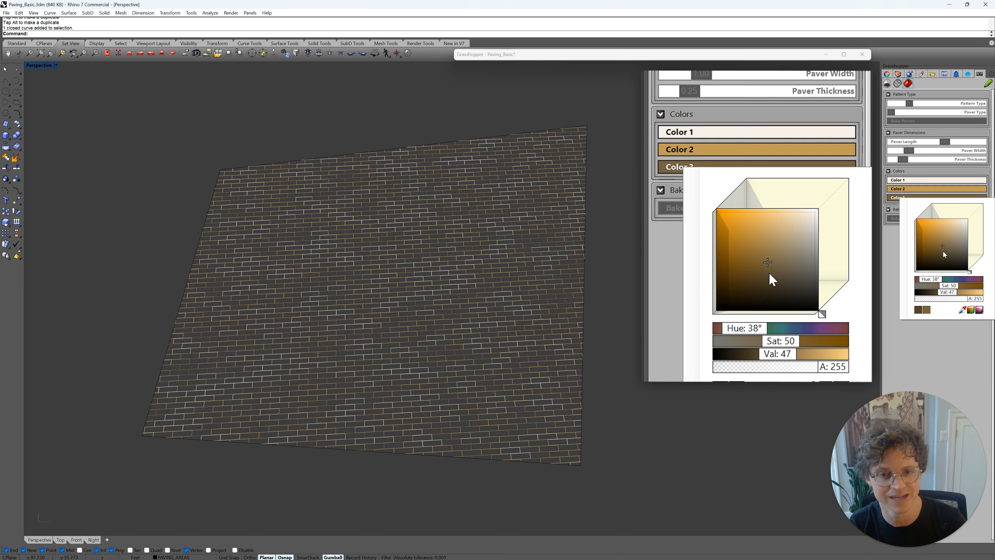
pyautogui.click(939, 333)
pyautogui.moveTo(575, 240); pyautogui.dragTo(503, 218, button='right')
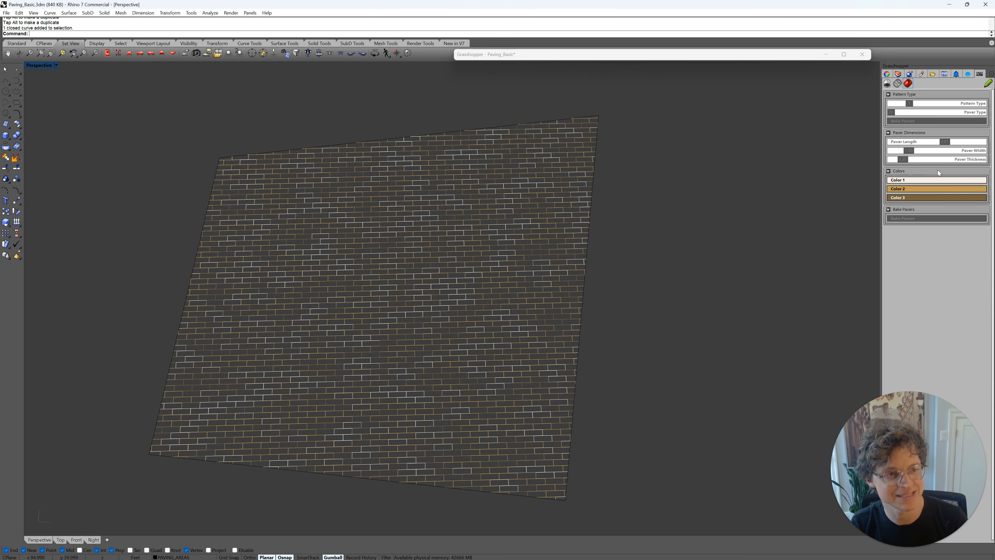
# Step: Bake the pavers and check the baked layers 2, 1 and 0 in the layer list
pyautogui.click(921, 122)
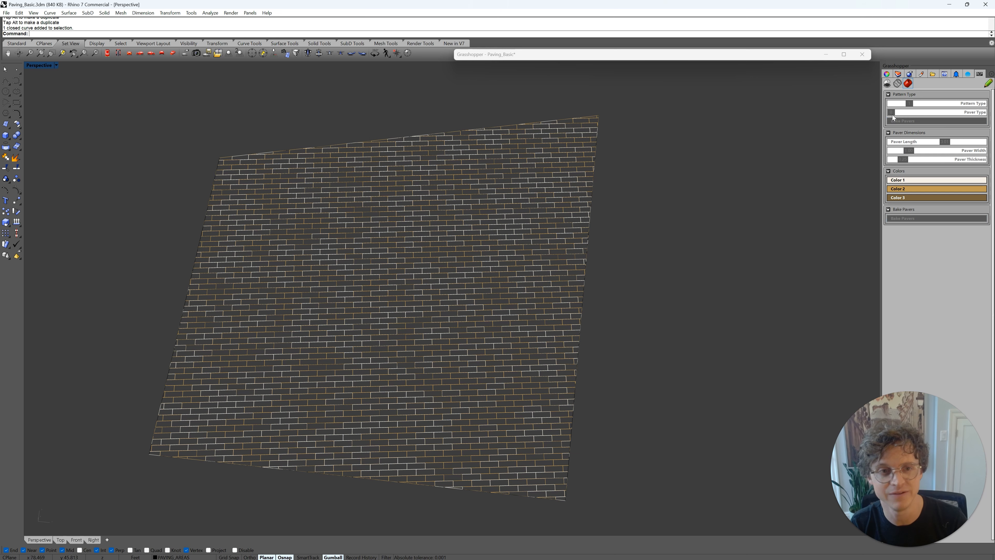
pyautogui.click(899, 75)
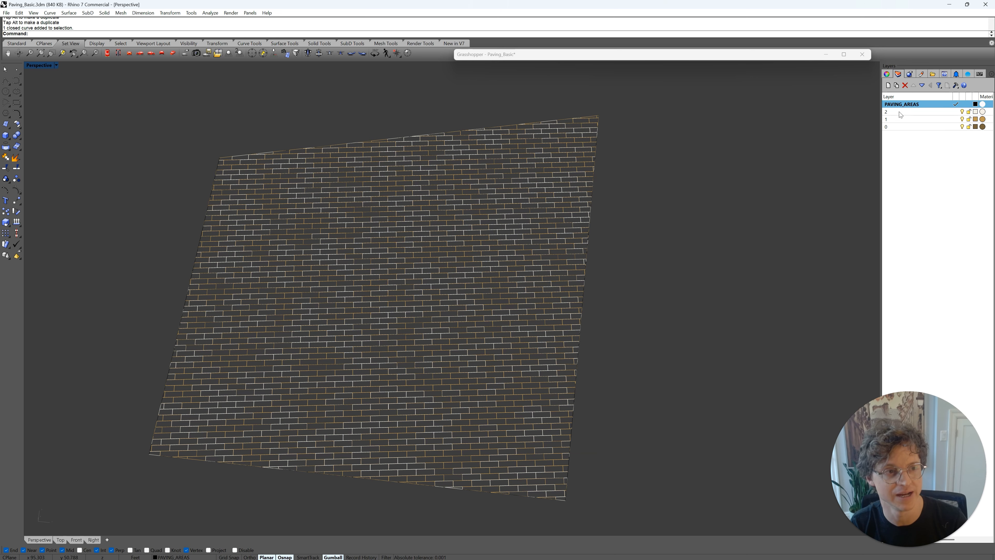
pyautogui.click(904, 122)
pyautogui.click(910, 128)
pyautogui.click(913, 119)
pyautogui.click(915, 112)
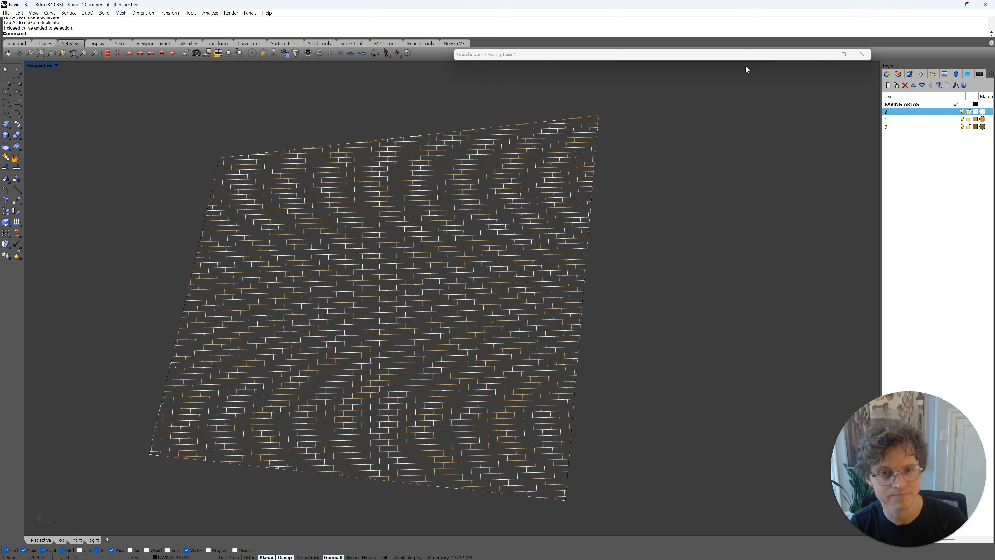
# Step: Turn off the visibility of the paver layers 2, 1 and 0
pyautogui.keyDown('shift'); pyautogui.moveTo(588, 160); pyautogui.dragTo(545, 156, button='right'); pyautogui.keyUp('shift')
pyautogui.click(962, 112)
pyautogui.click(962, 119)
pyautogui.click(962, 126)
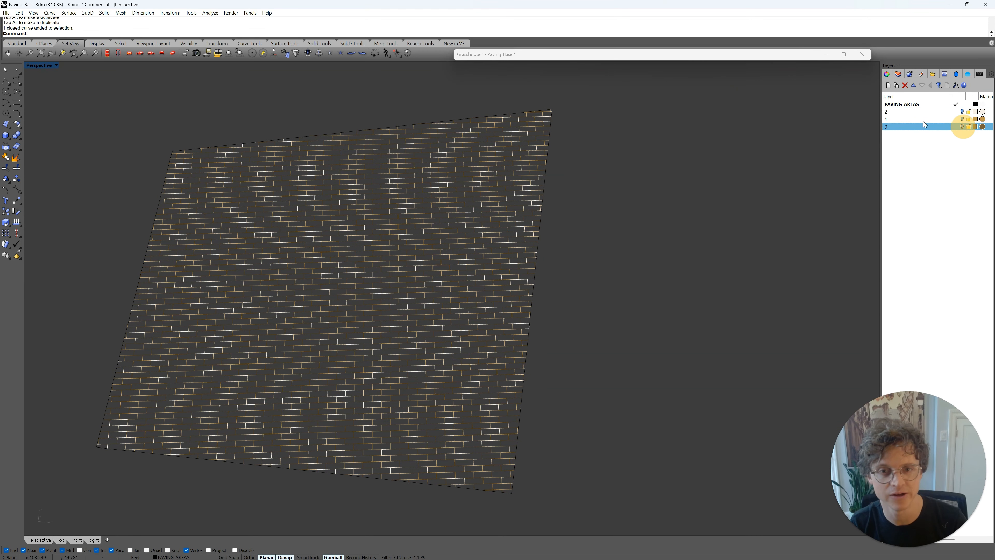
# Step: Expand the Grasshopper definition and examine the Geometry Pipeline component's layer and name filters
pyautogui.doubleClick(602, 56)
pyautogui.moveTo(793, 193); pyautogui.dragTo(620, 179, button='right')
pyautogui.moveTo(828, 192)
pyautogui.mouseDown(button='right')
pyautogui.moveTo(583, 193)
pyautogui.moveTo(835, 192)
pyautogui.mouseUp(button='right')
pyautogui.moveTo(591, 194); pyautogui.dragTo(789, 185, button='right')
pyautogui.scroll(1, 607, 184)
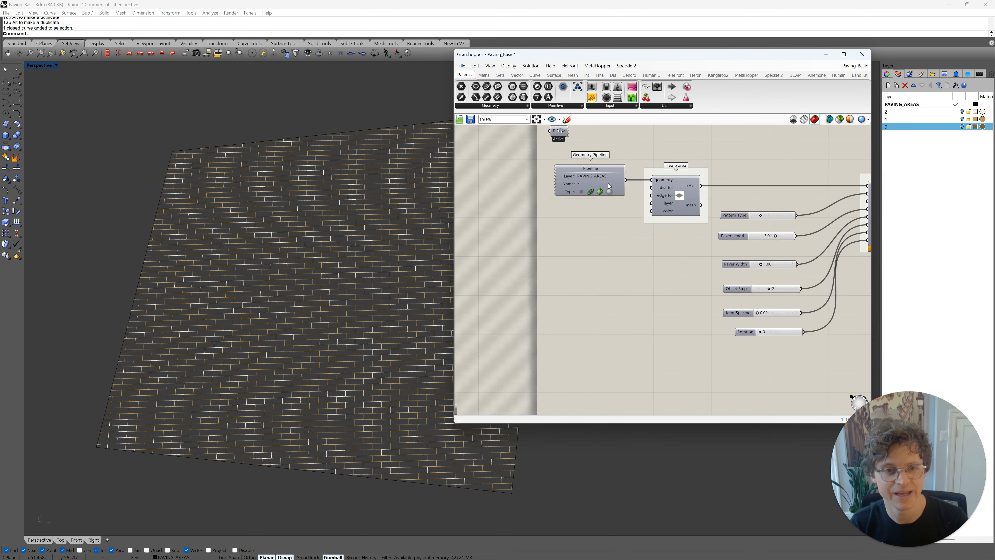
pyautogui.scroll(2, 609, 182)
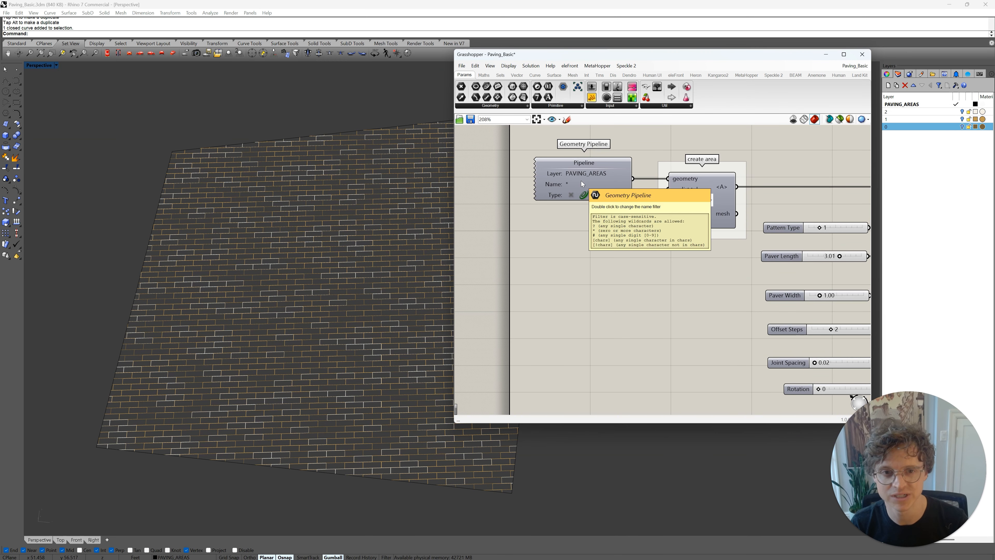
# Step: Select the objects on the PAVING_AREAS layer to identify the pipeline's source curve, and clear the selection
pyautogui.click(917, 104)
pyautogui.rightClick(907, 104)
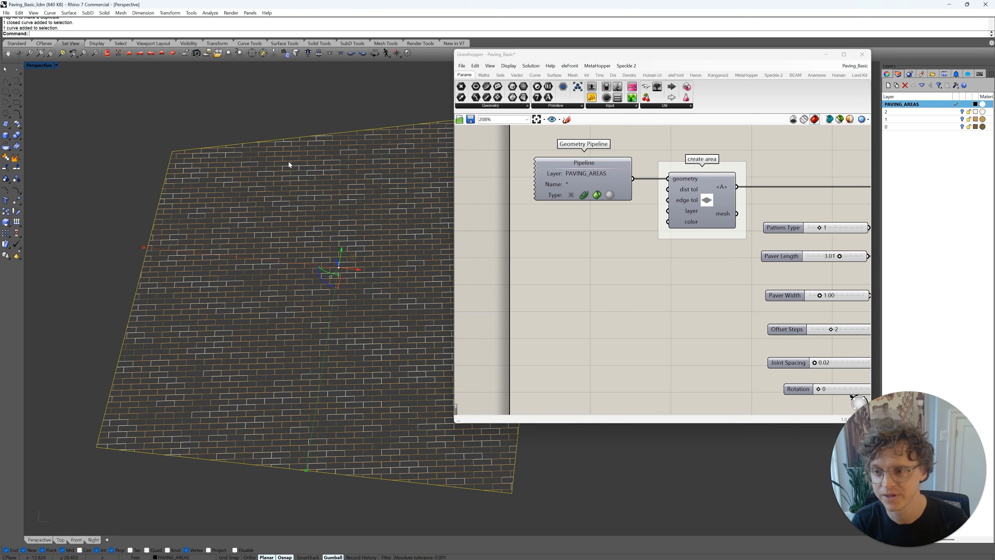
pyautogui.keyDown('shift'); pyautogui.moveTo(386, 170); pyautogui.dragTo(280, 163, button='right'); pyautogui.keyUp('shift')
pyautogui.click(439, 188)
pyautogui.scroll(-5, 319, 220)
pyautogui.click(367, 250)
pyautogui.click(416, 219)
# Step: Inspect the create area component and the pattern input of the add pattern to area component
pyautogui.click(708, 197)
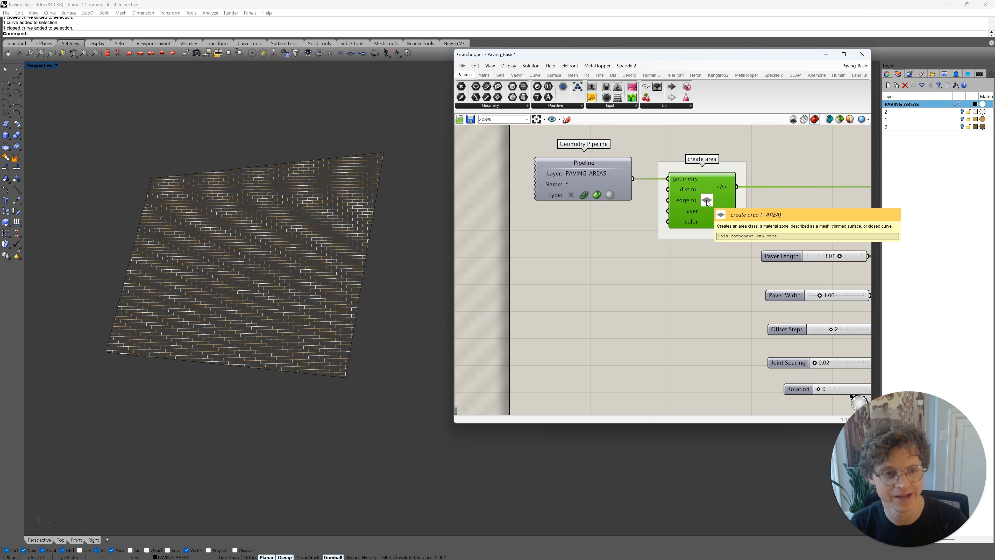
pyautogui.click(822, 178)
pyautogui.moveTo(821, 179); pyautogui.dragTo(604, 167, button='right')
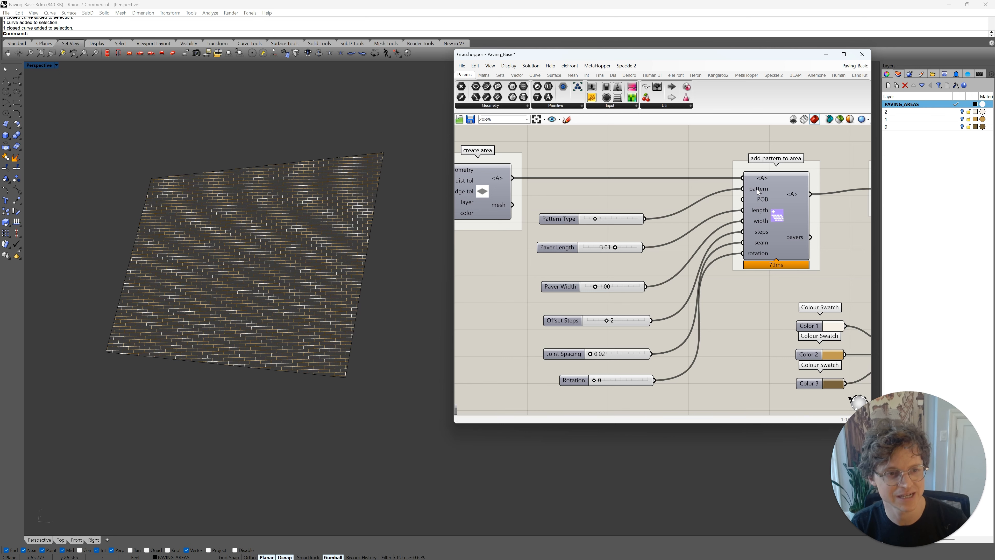
pyautogui.moveTo(759, 191)
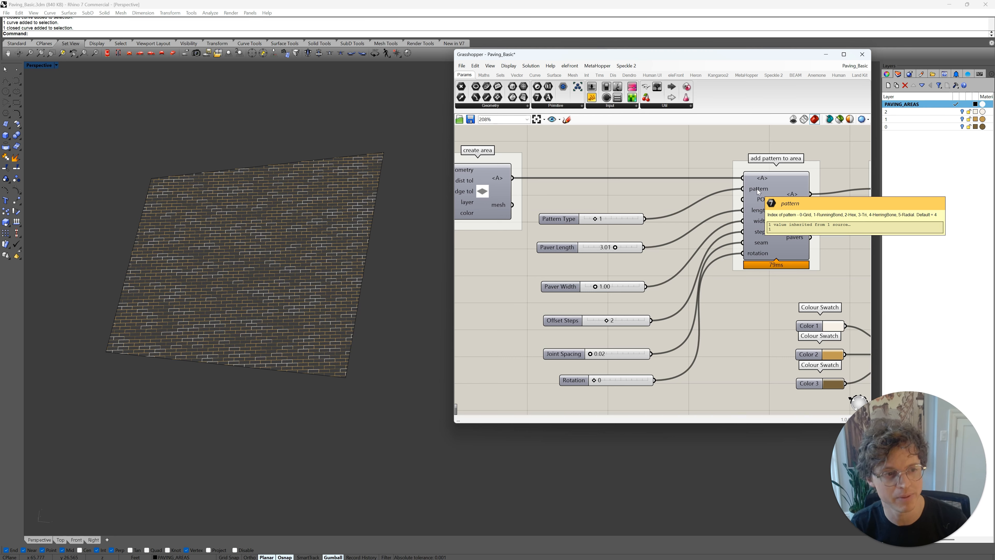
pyautogui.click(620, 219)
pyautogui.click(677, 199)
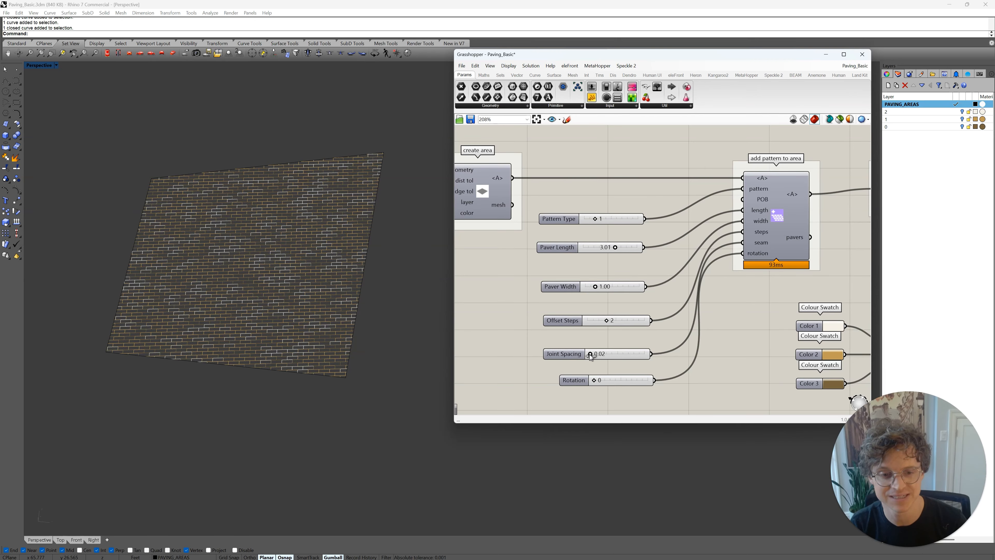
# Step: Set the Joint Spacing to 0.05 and inspect the widened joints between the pavers
pyautogui.moveTo(590, 354); pyautogui.dragTo(594, 355)
pyautogui.scroll(10, 304, 312)
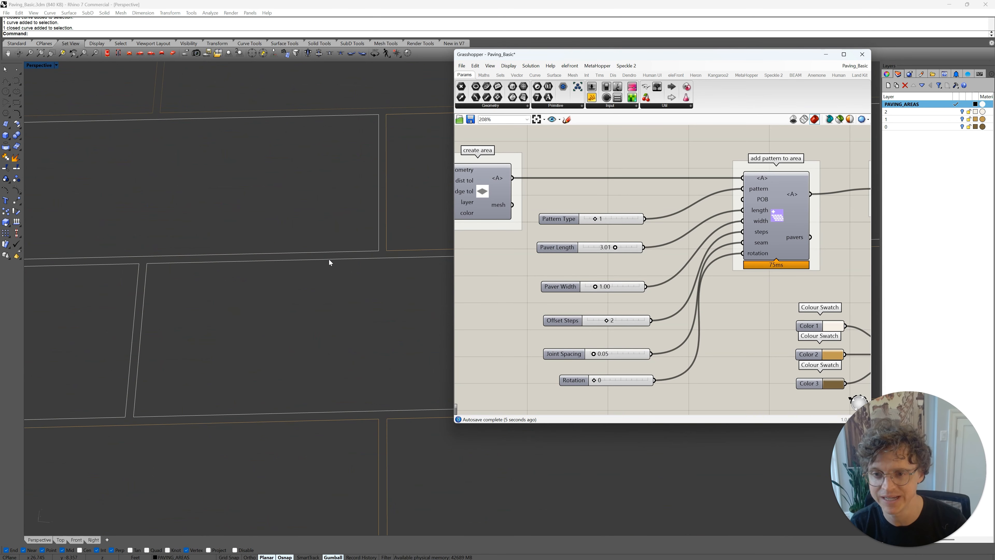